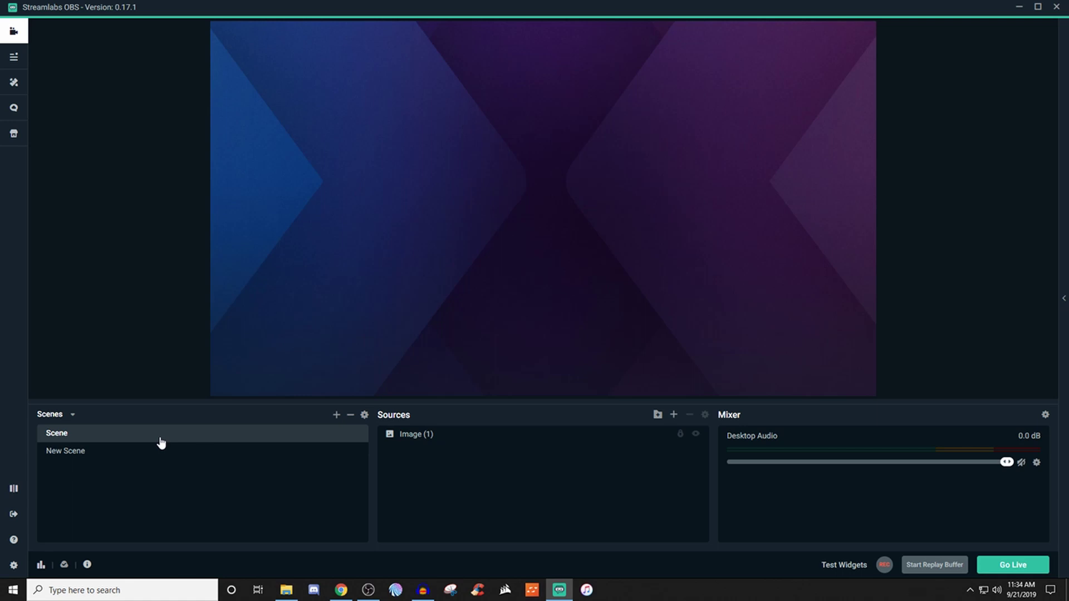
- Preview the Follower Goal and Subscription Goal widgets, then select Follower Goal
left_click(673, 415)
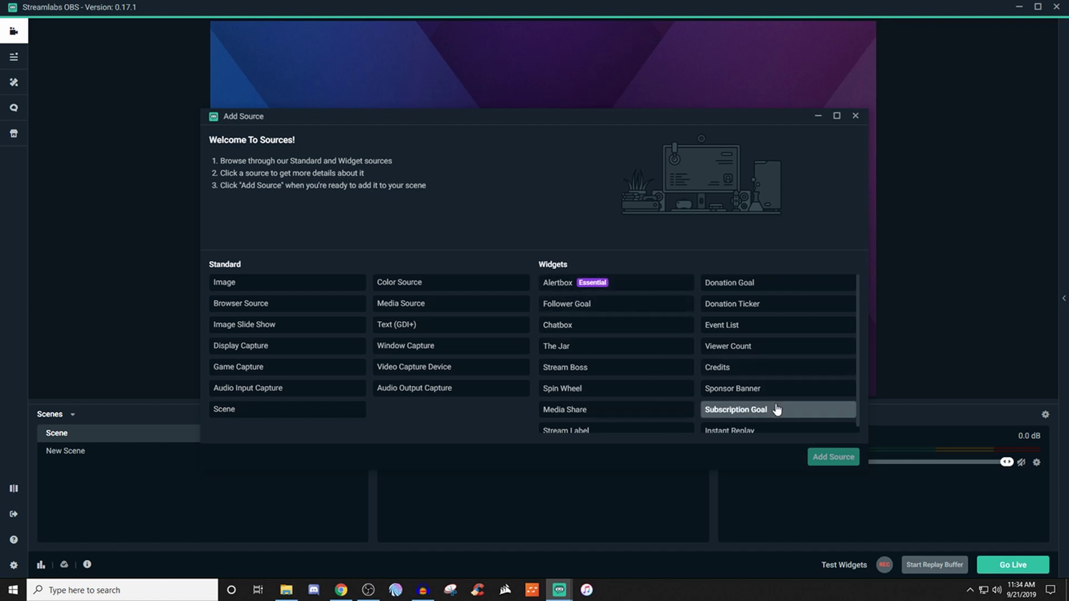
left_click(611, 307)
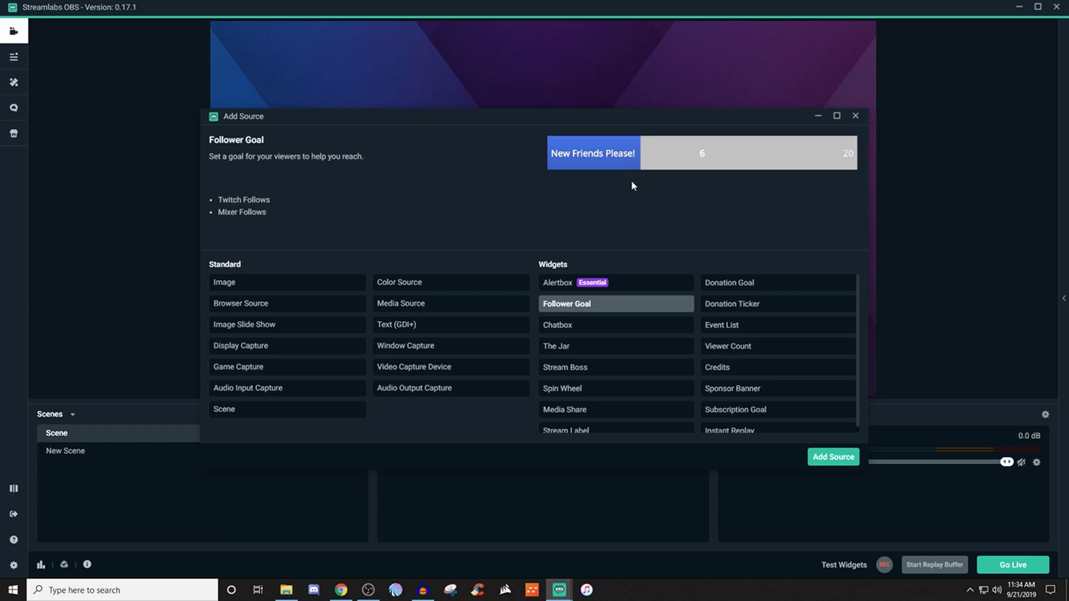
left_click(755, 416)
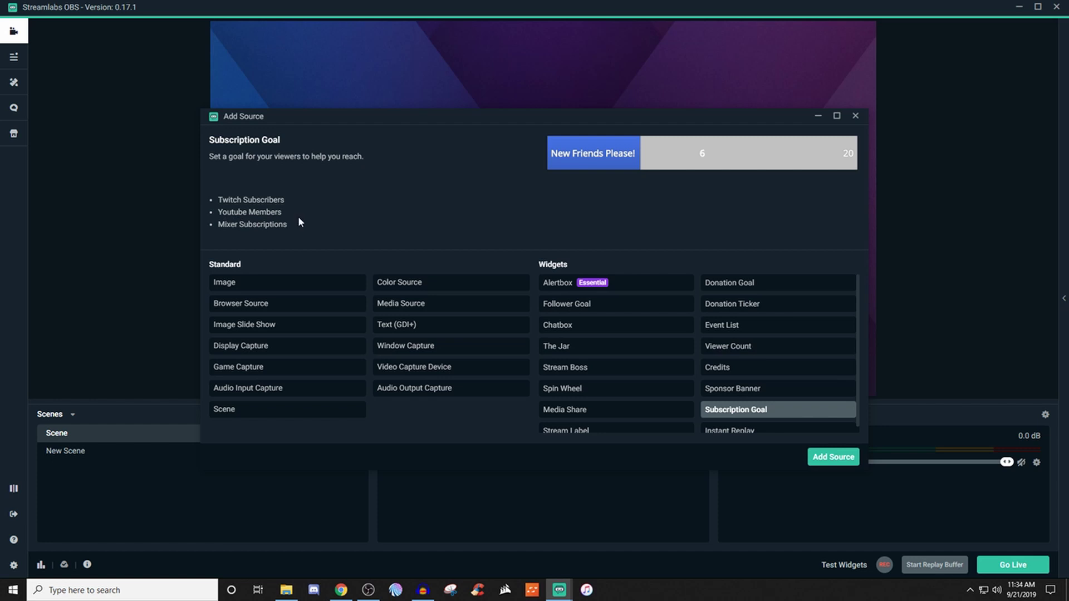
left_click(601, 307)
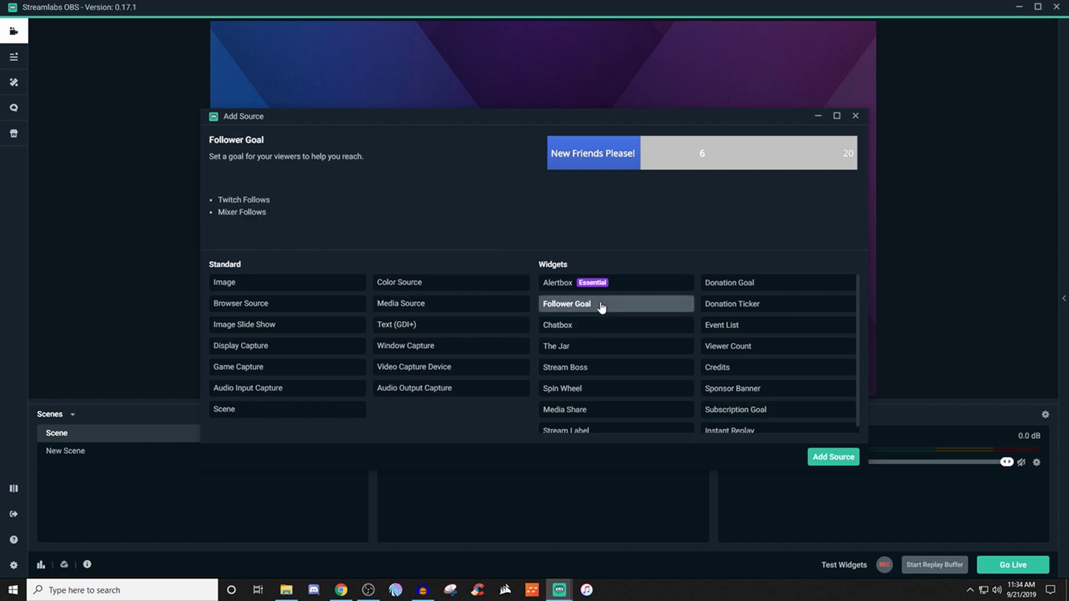
- Add the Follower Goal widget and confirm its name to create the source
left_click(844, 460)
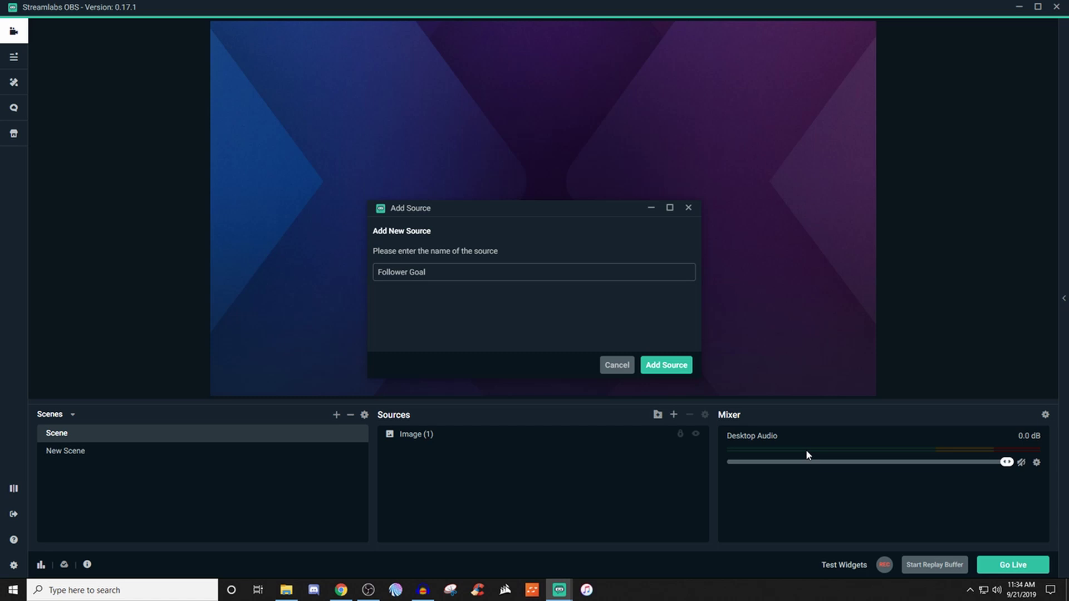
left_click(664, 367)
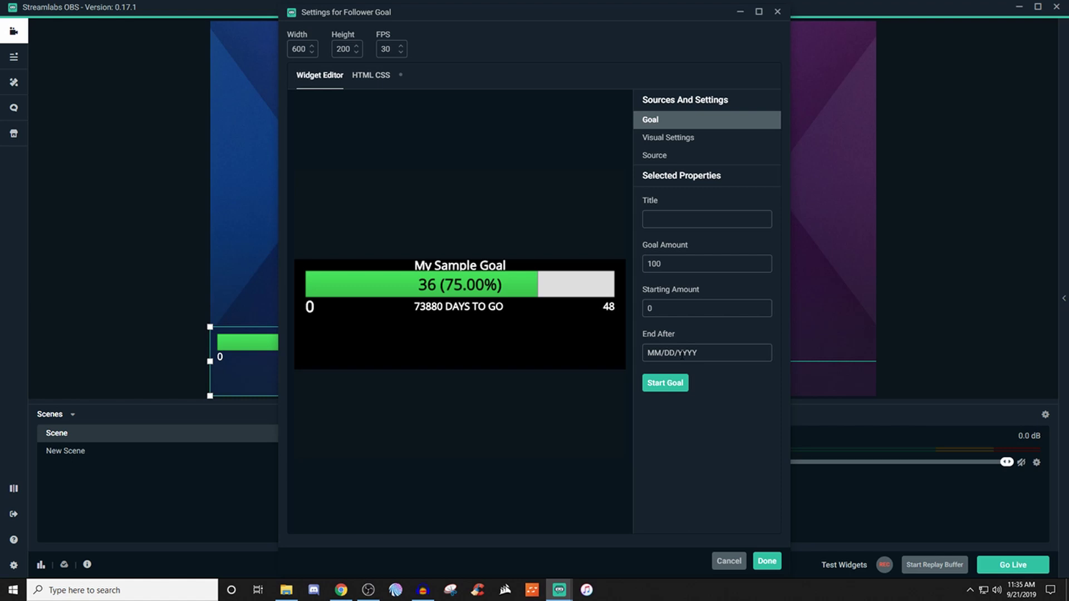
- In Visual Settings, switch the Follower Goal to Condensed layout and lower bar thickness from 48 to 32
left_click(686, 140)
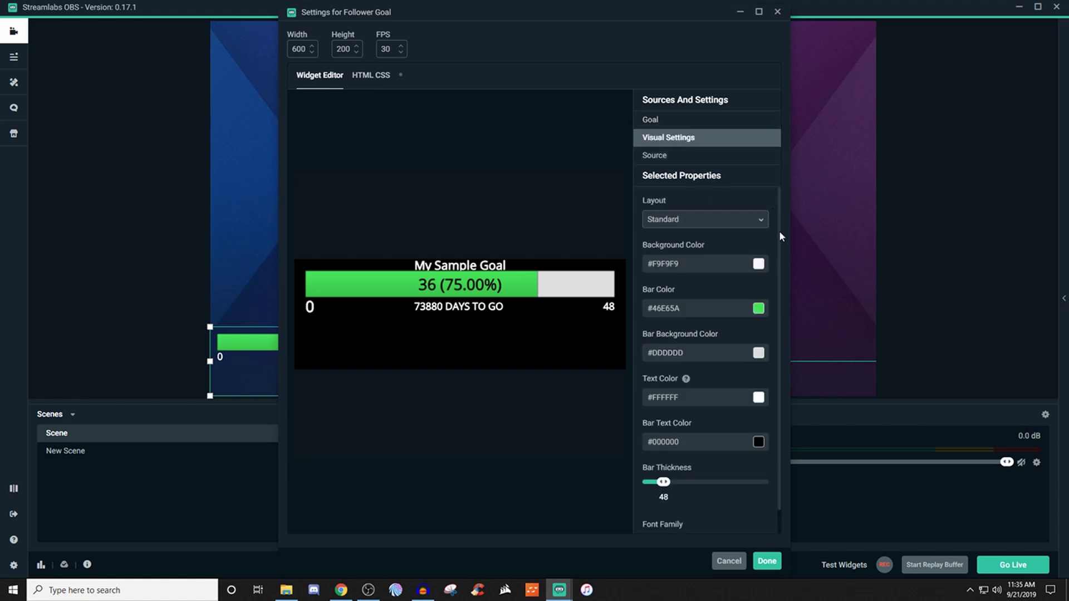
left_click(742, 225)
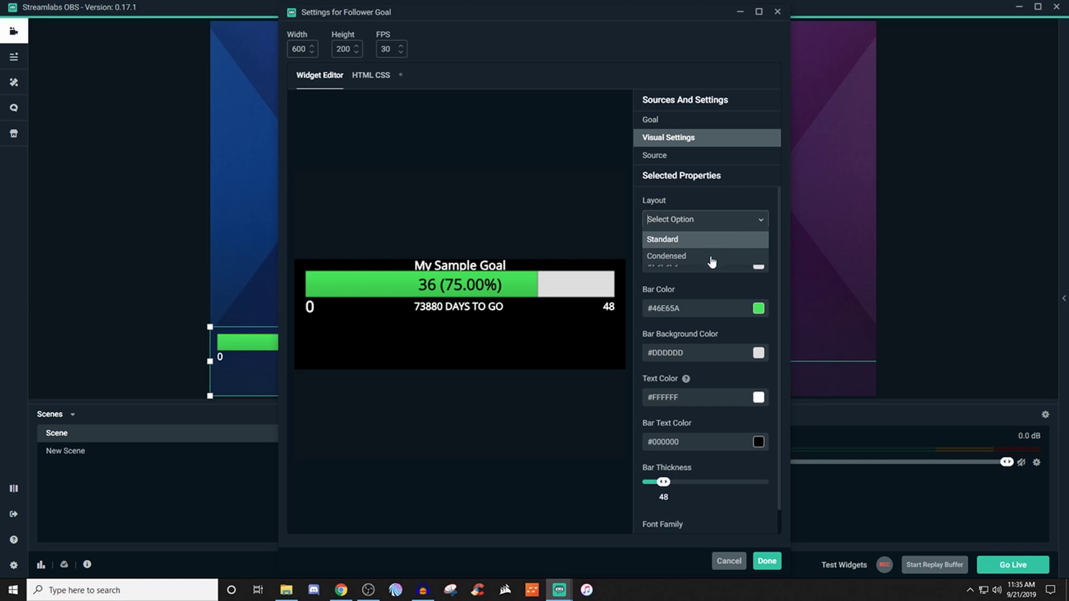
left_click(663, 257)
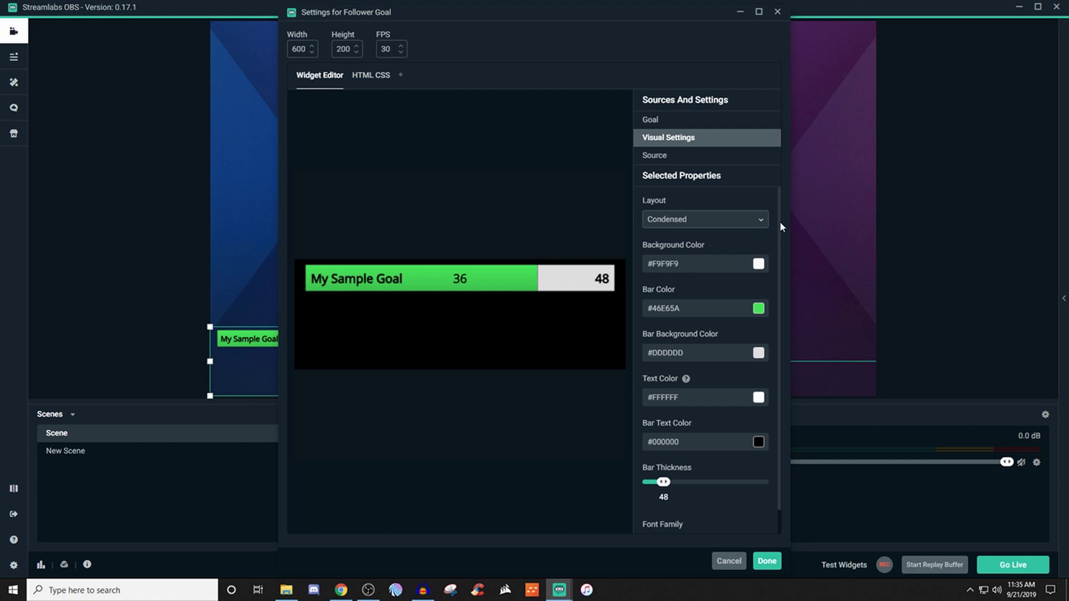
left_click_drag(779, 222, 780, 249)
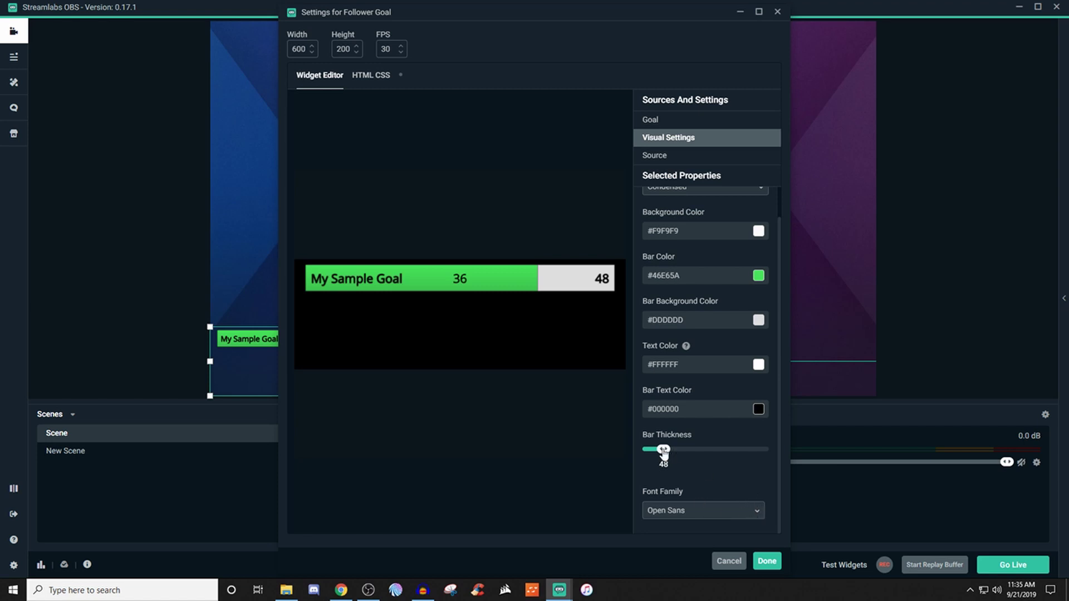
left_click_drag(664, 450, 647, 451)
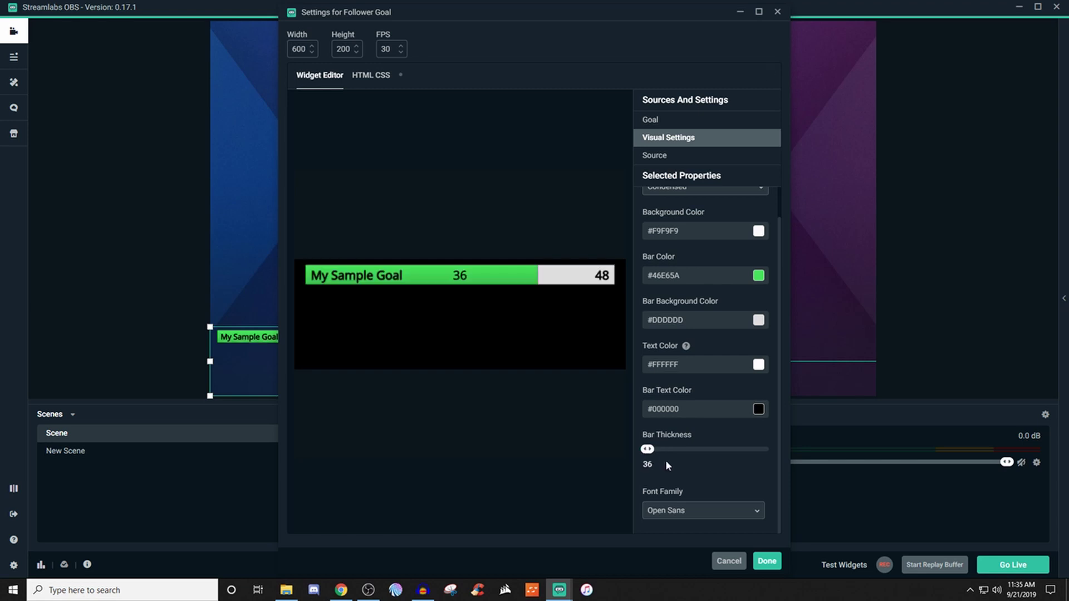
left_click_drag(647, 450, 643, 457)
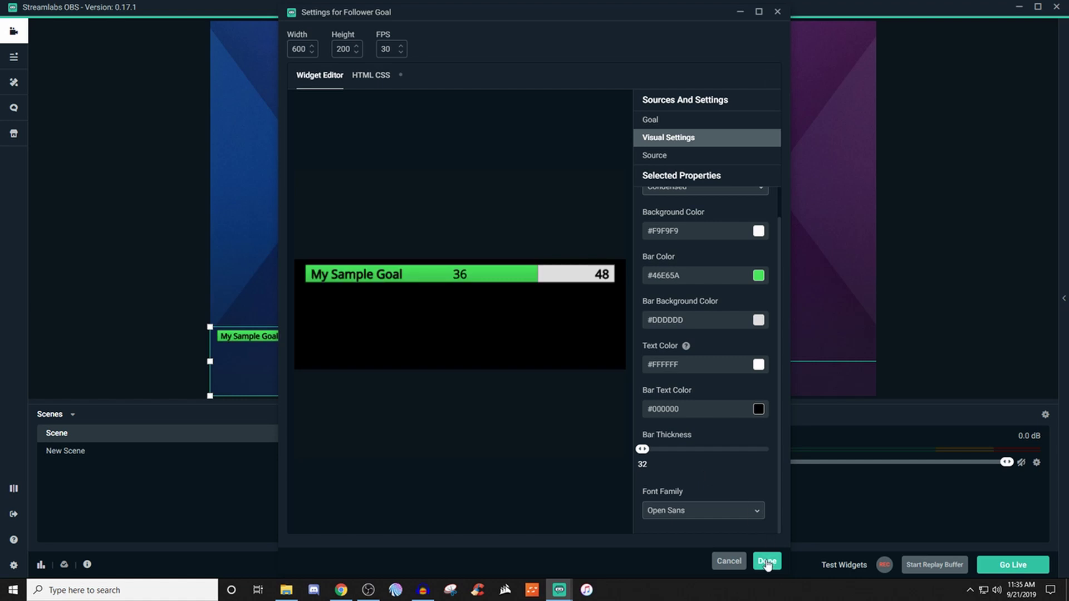
- Refresh the widget's cache under Source settings and save the Follower Goal settings
left_click(648, 157)
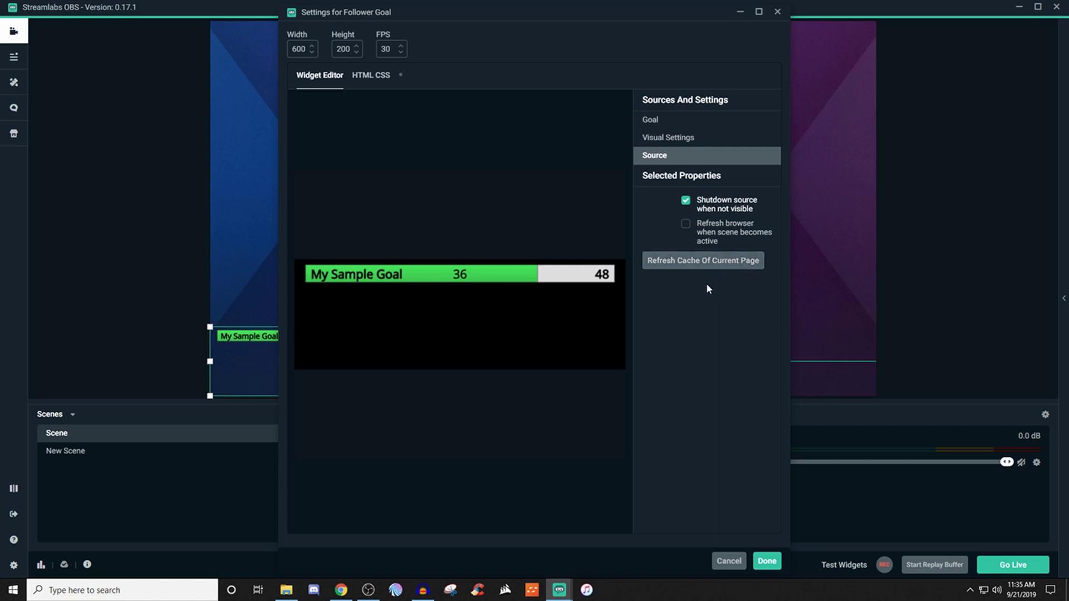
left_click(684, 266)
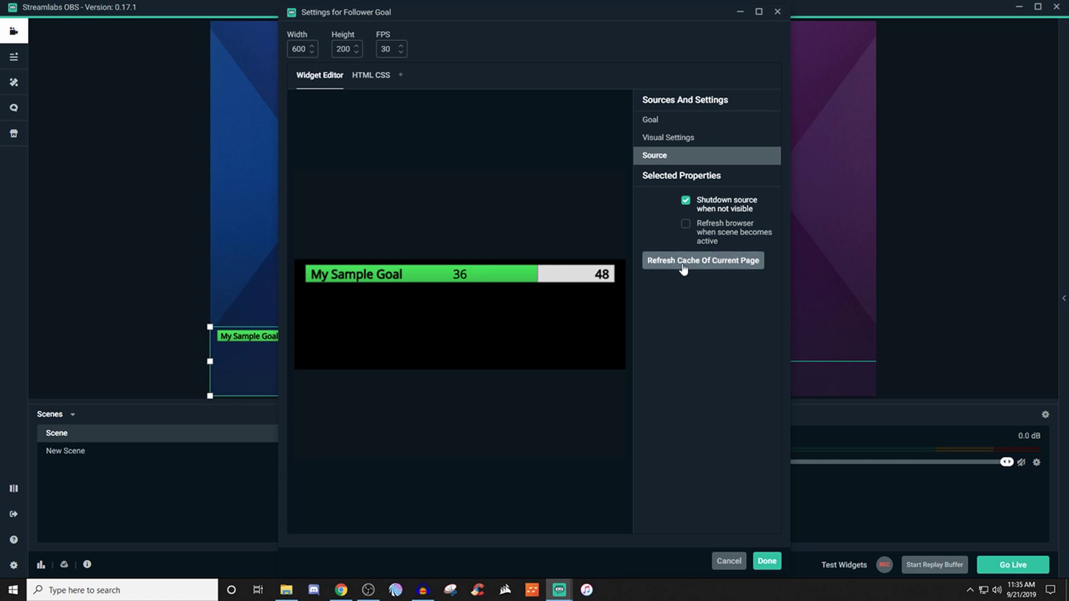
left_click(774, 562)
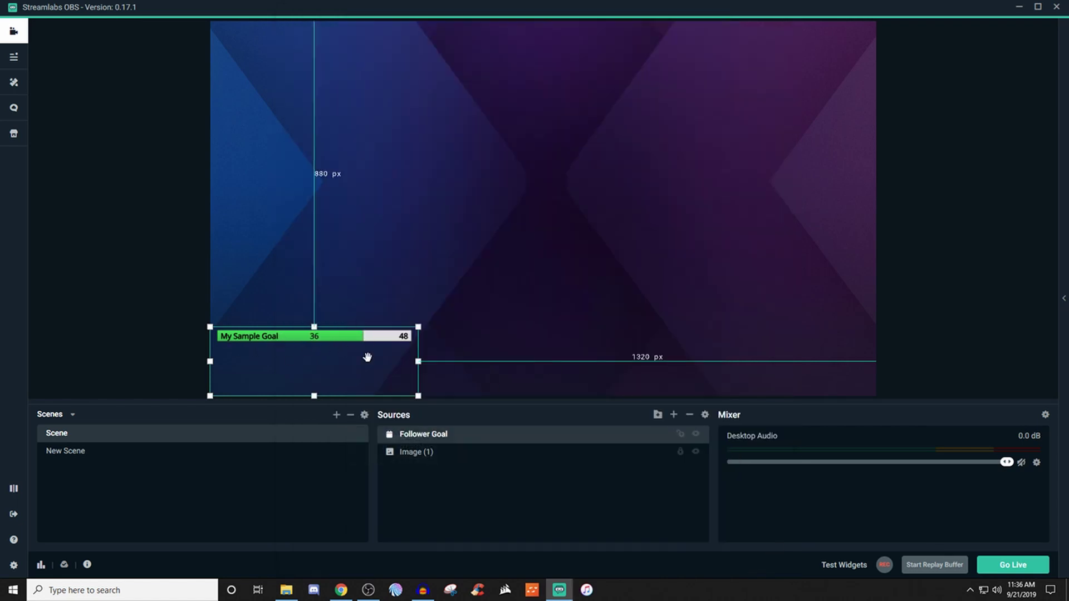
- Add a Subscription Goal widget source and confirm its name
left_click(674, 415)
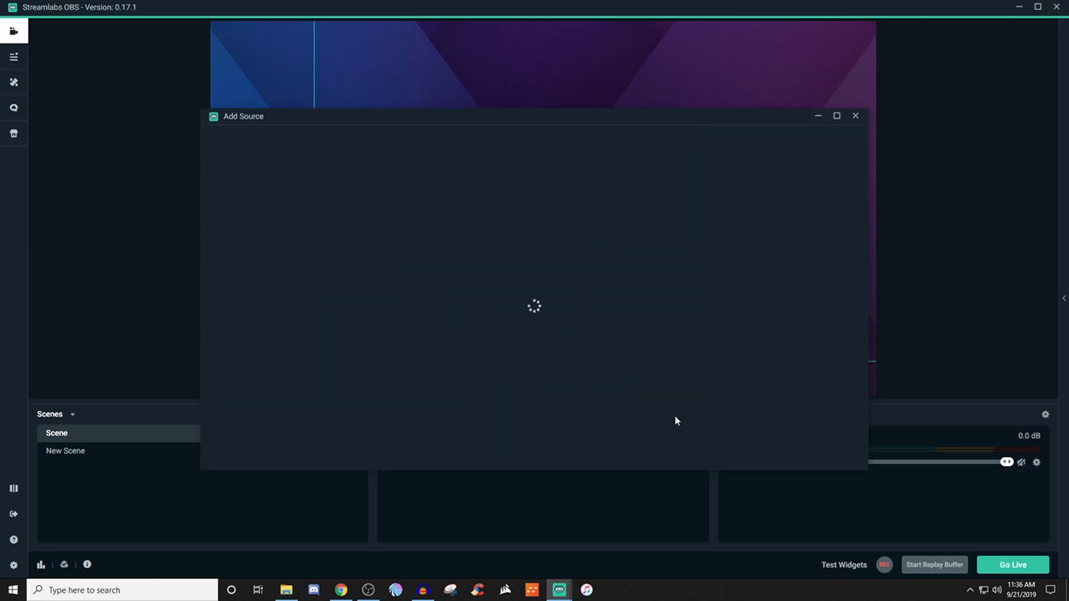
left_click(738, 414)
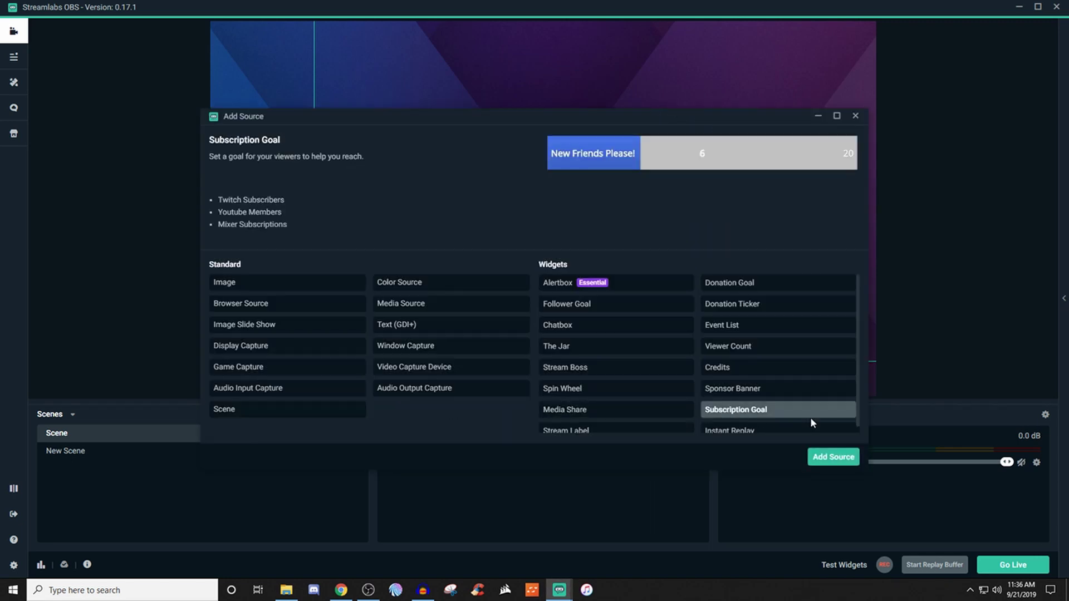
left_click(838, 458)
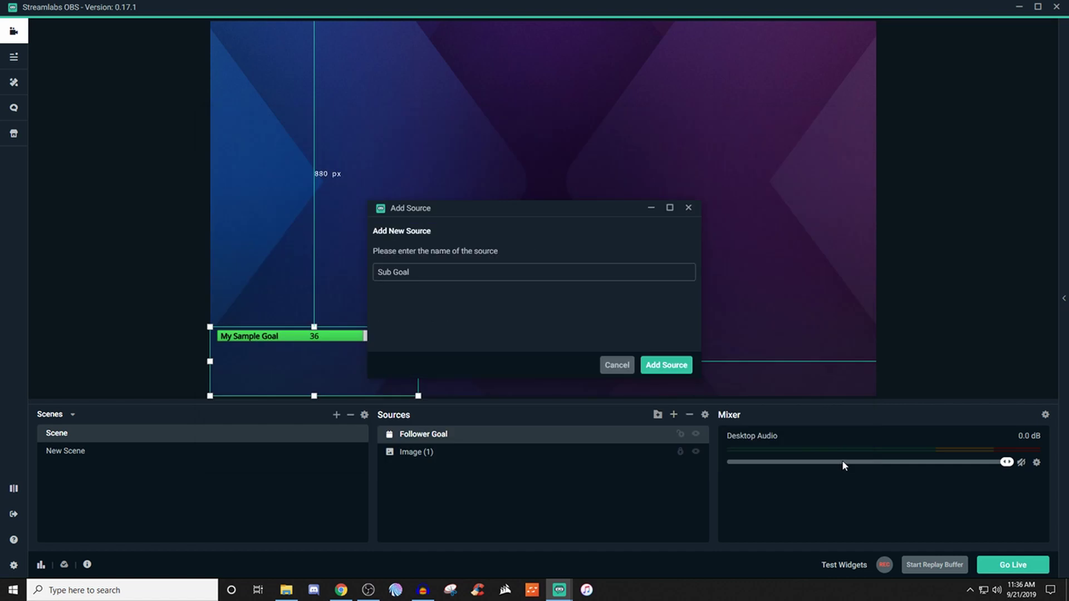
left_click(672, 366)
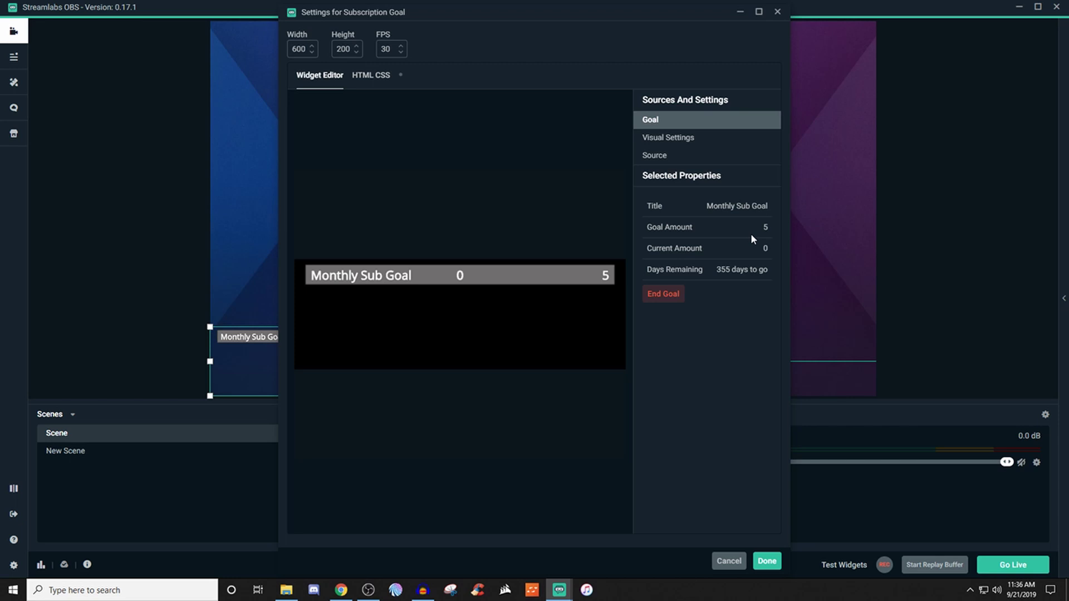
- Review the Sub Goal's visual settings, then end the Monthly Sub Goal from the Goal section
left_click(691, 140)
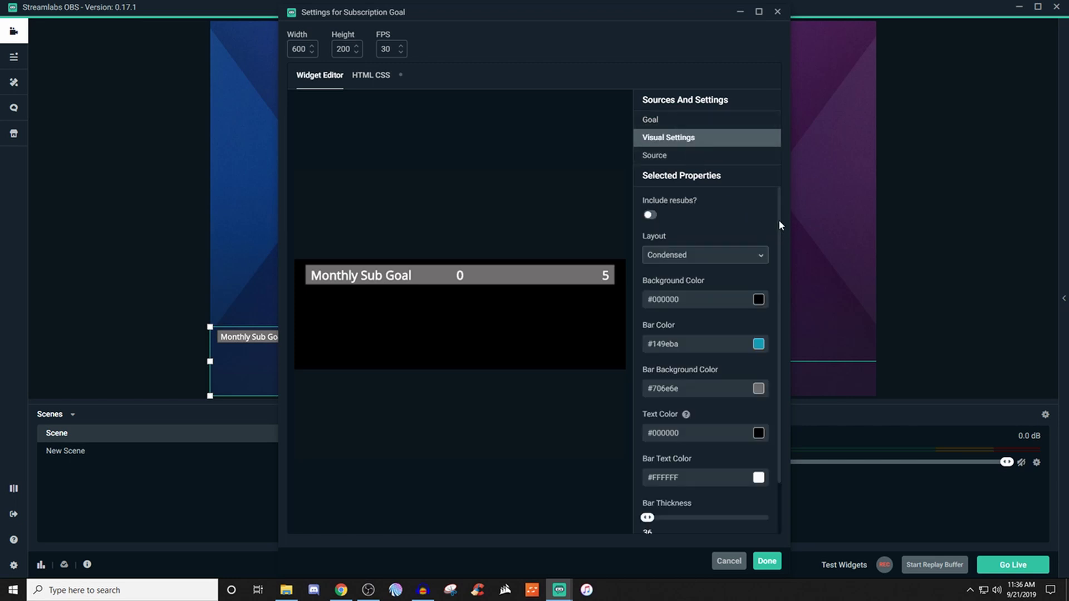
left_click_drag(778, 225, 790, 302)
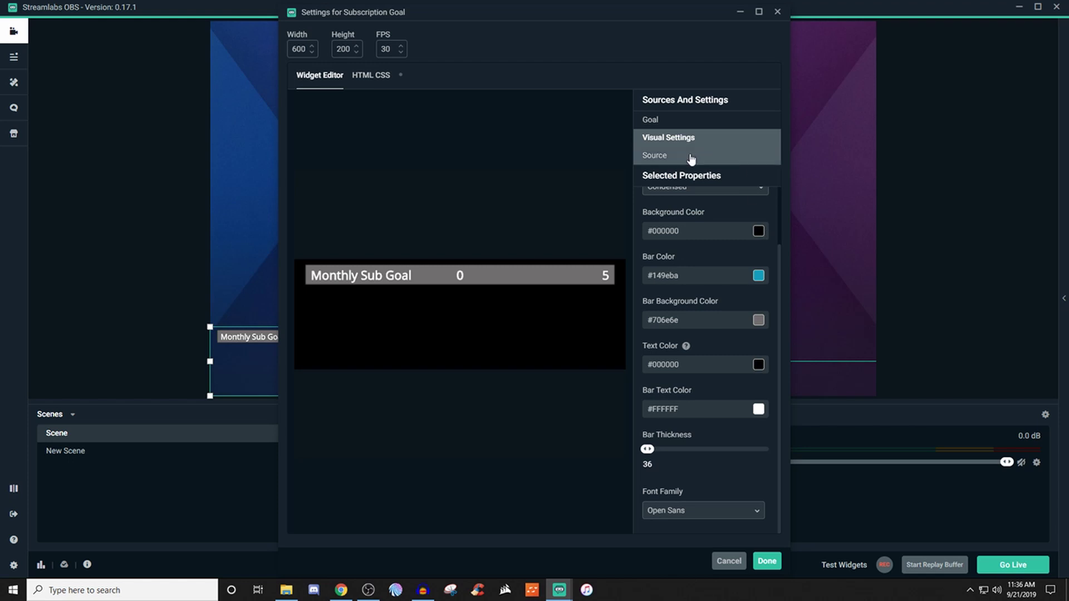
left_click(650, 123)
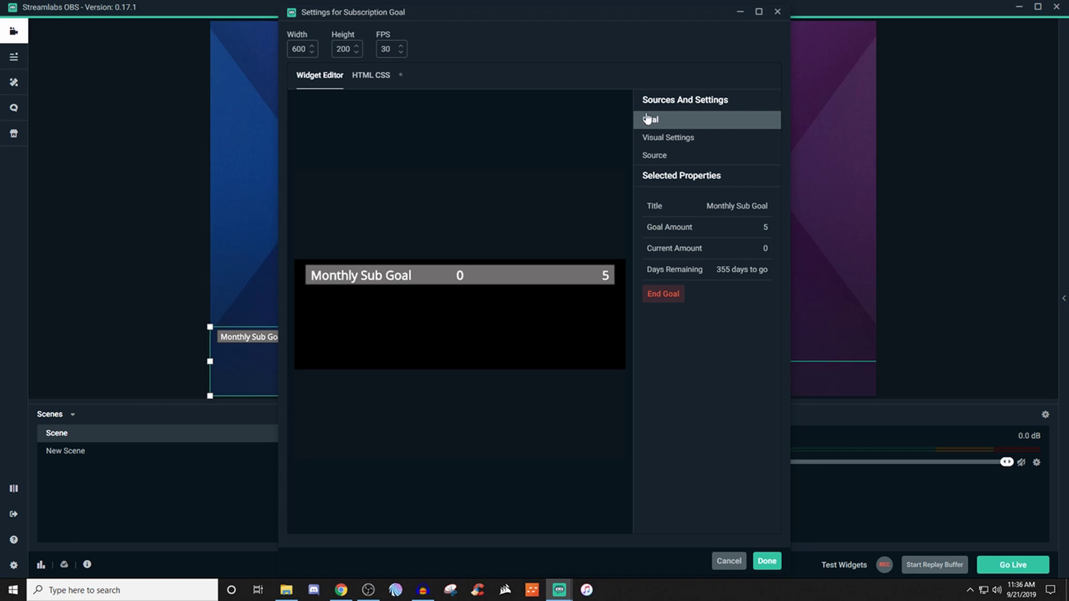
left_click(668, 295)
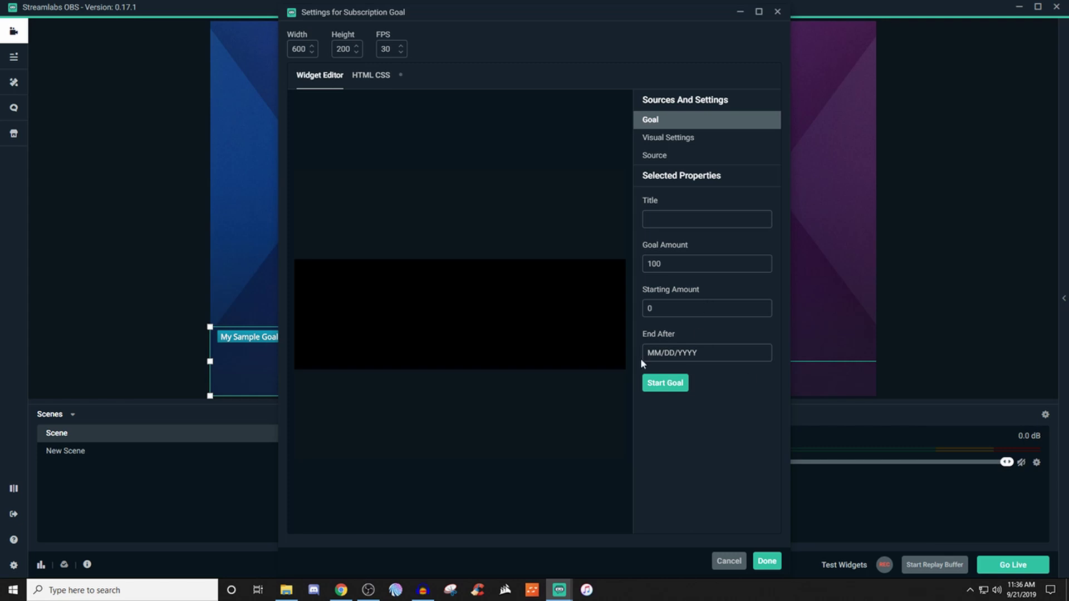
- Close the Sub Goal settings and drag its bar up to sit above the follower bar
left_click(767, 560)
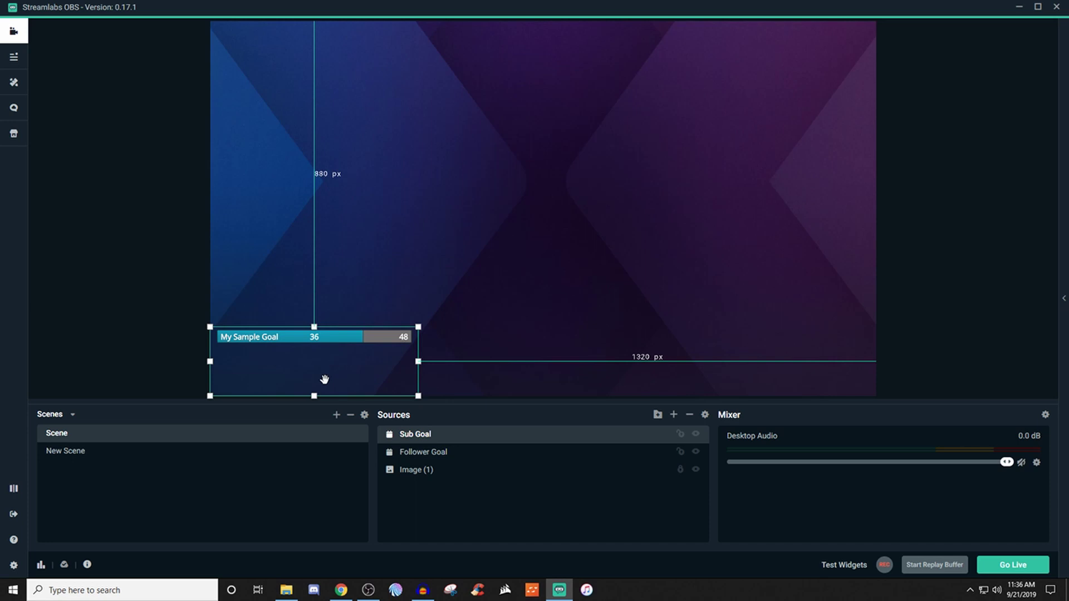
left_click_drag(323, 377, 326, 352)
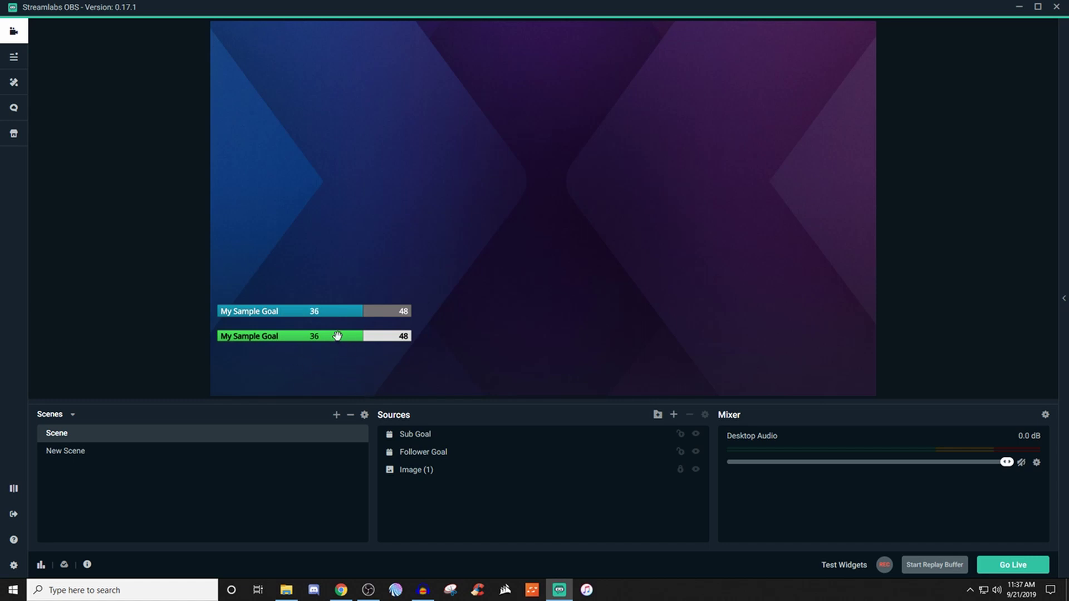
left_click(674, 416)
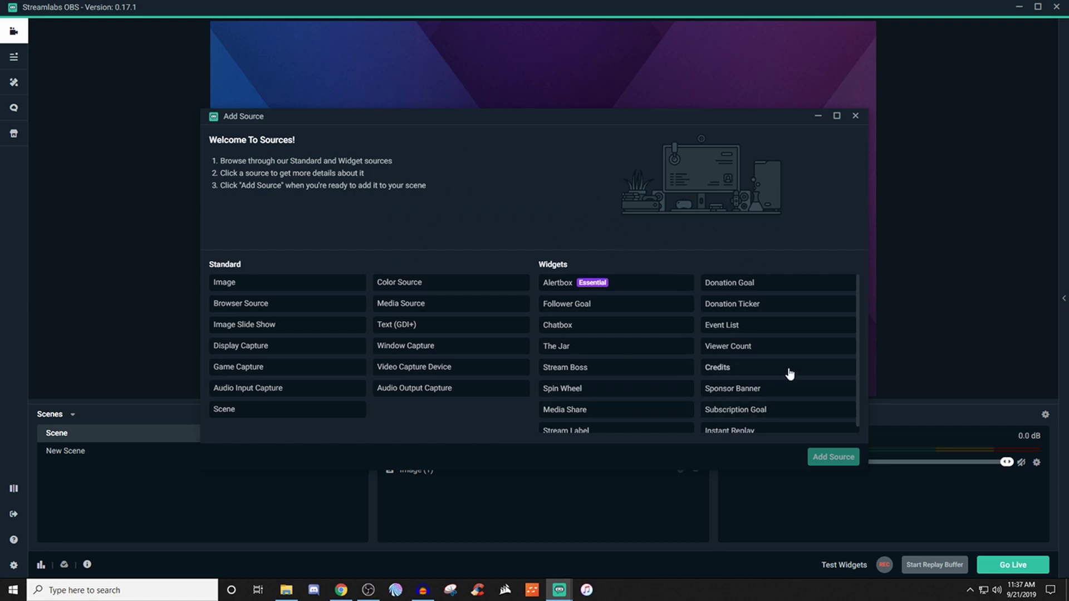
left_click(764, 412)
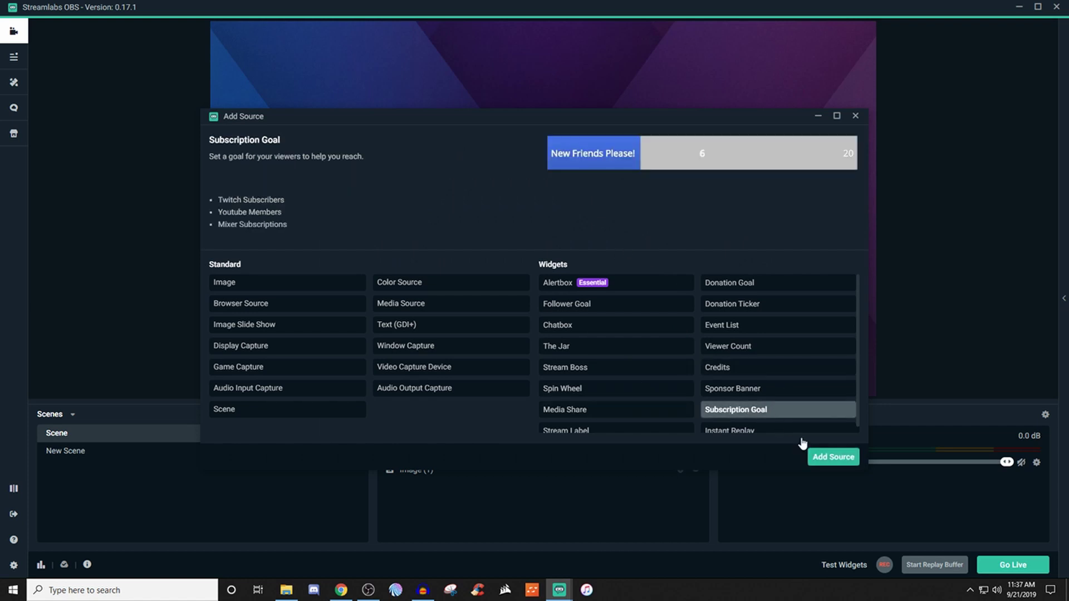
left_click(835, 457)
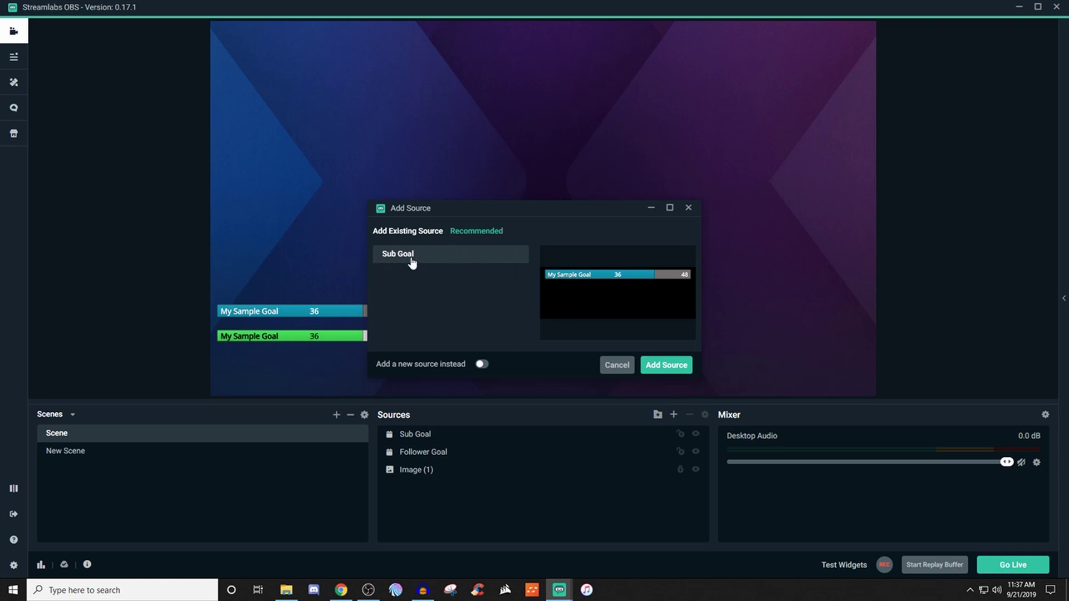
left_click(666, 365)
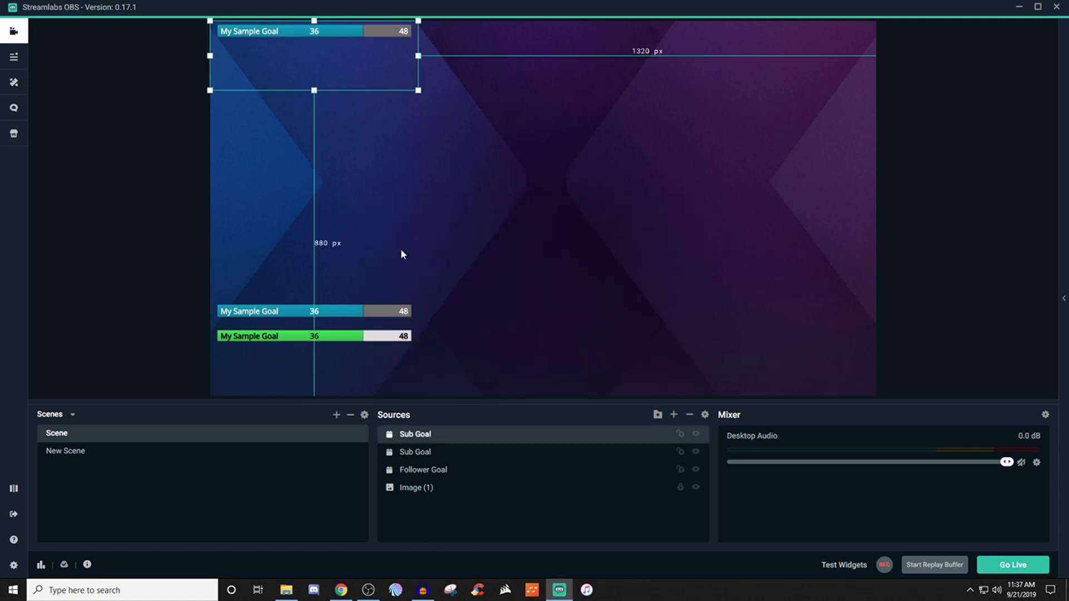
left_click_drag(323, 63, 333, 306)
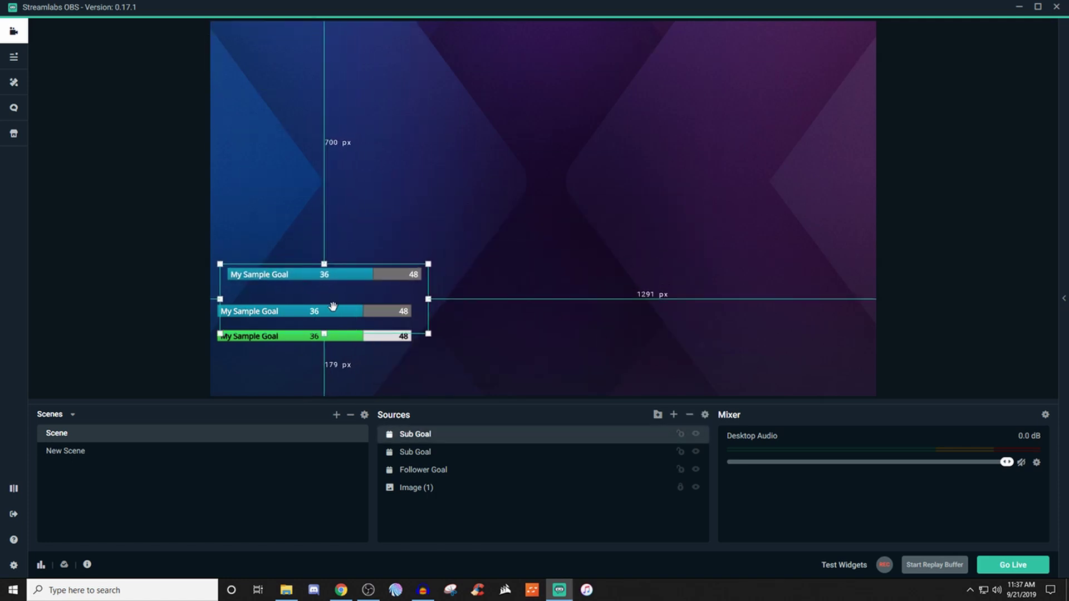
key("Delete")
key("Return")
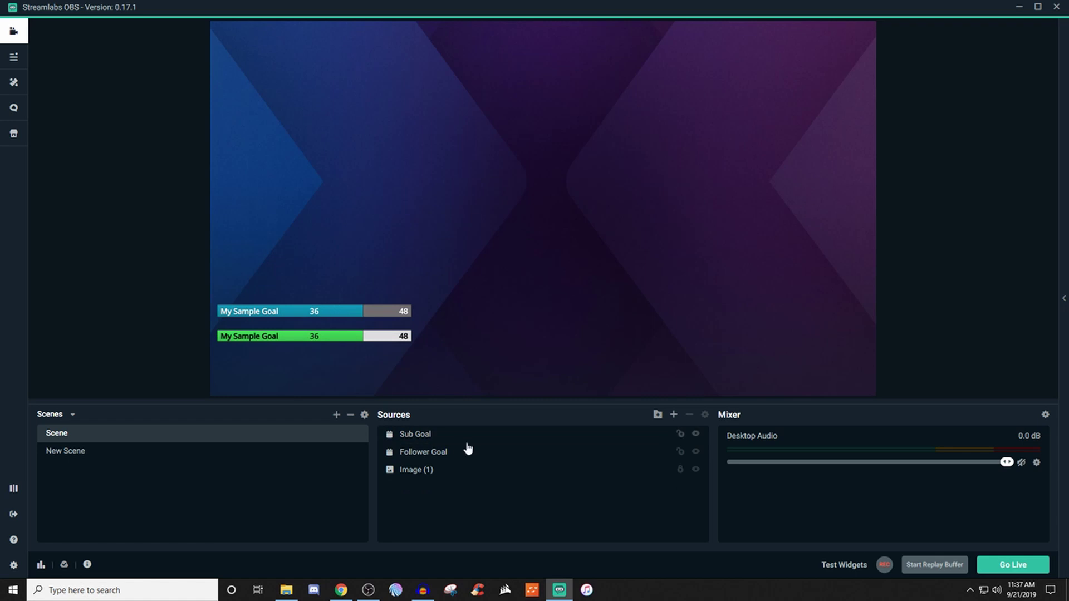
left_click(674, 414)
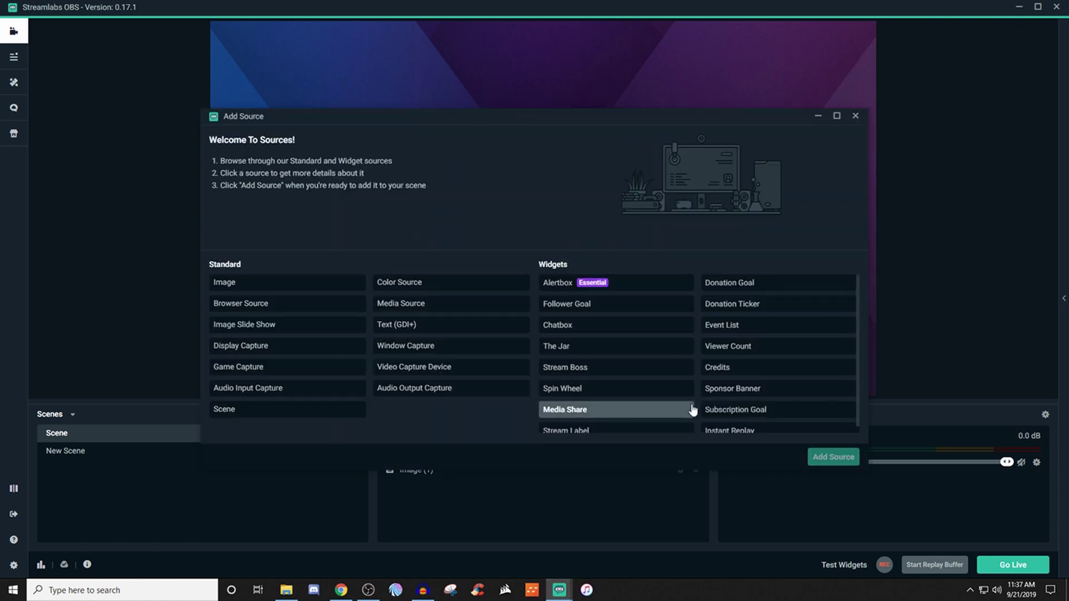
left_click(754, 410)
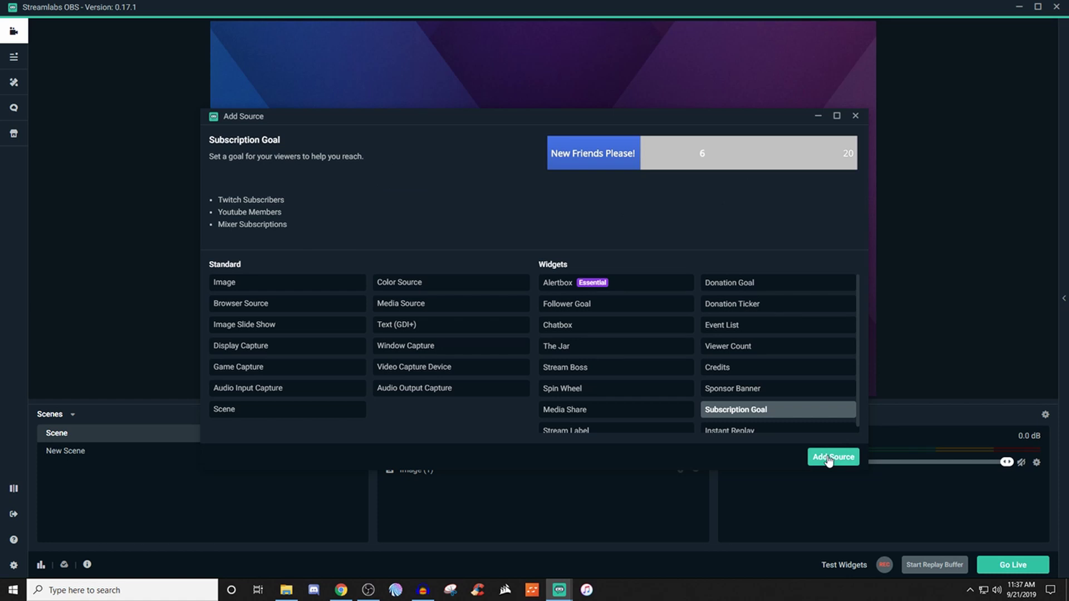
left_click(838, 455)
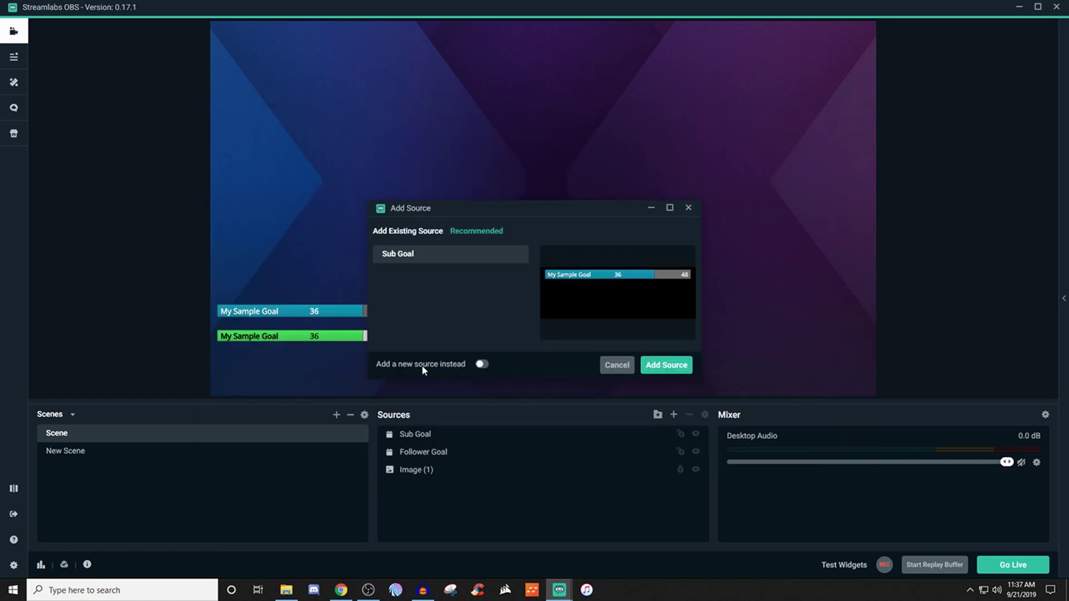
left_click(481, 365)
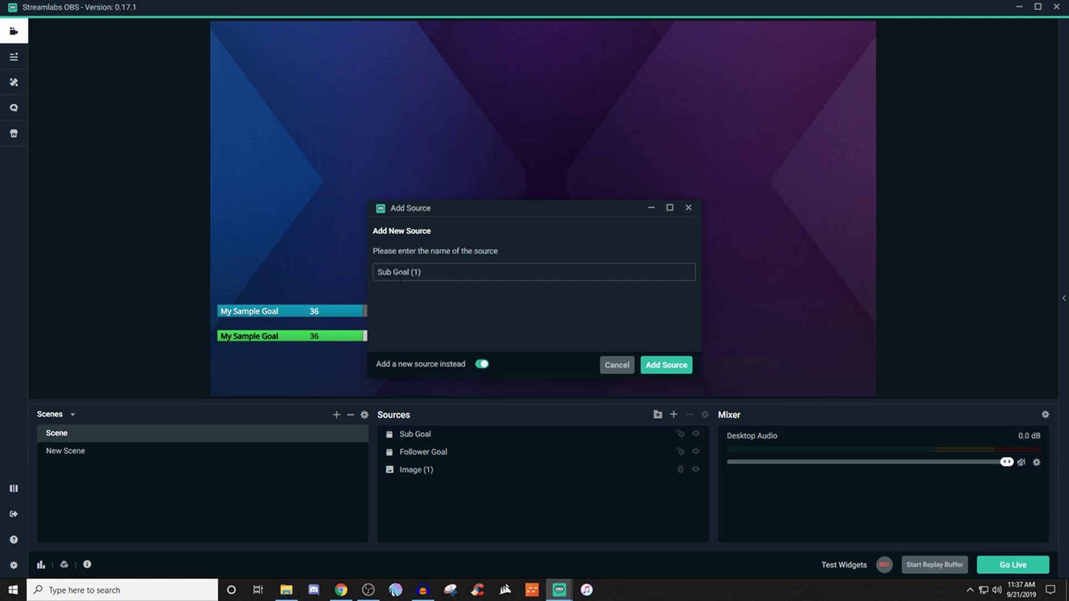
left_click(615, 366)
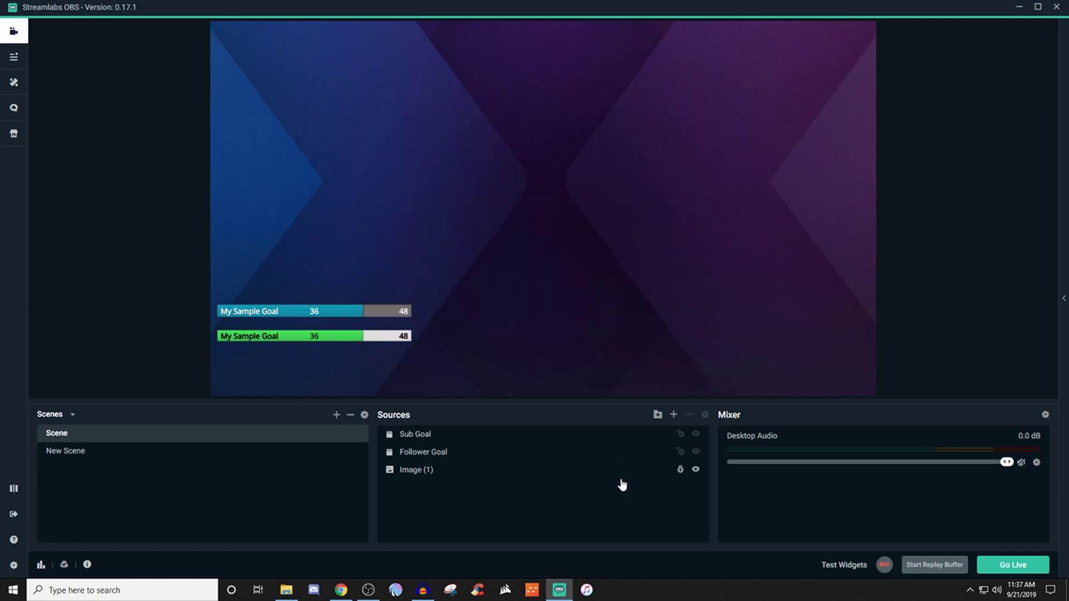